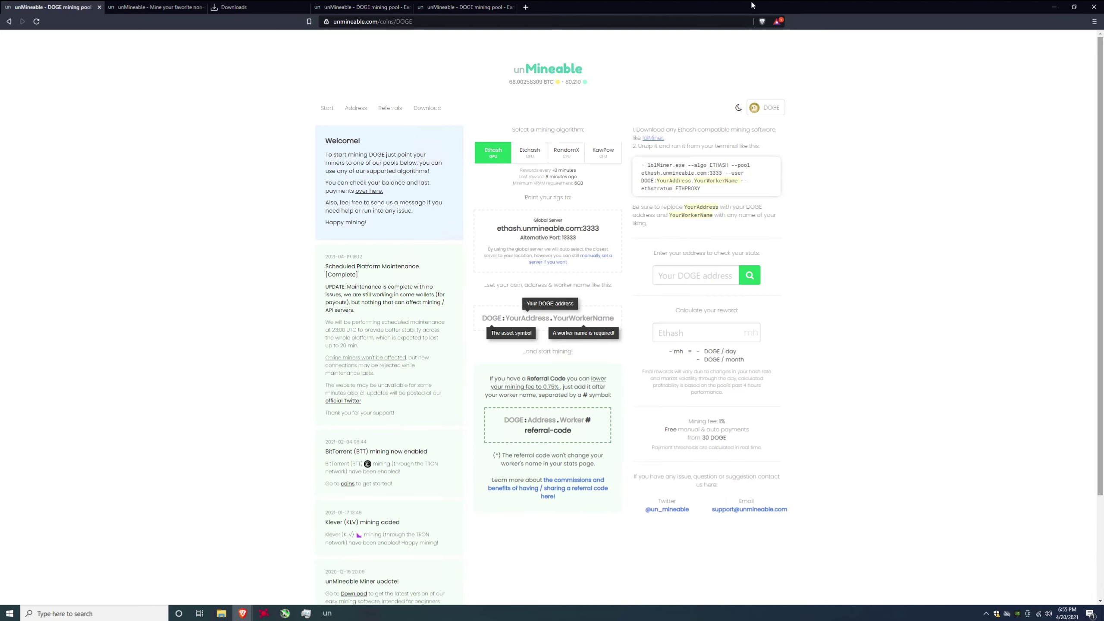
click(139, 9)
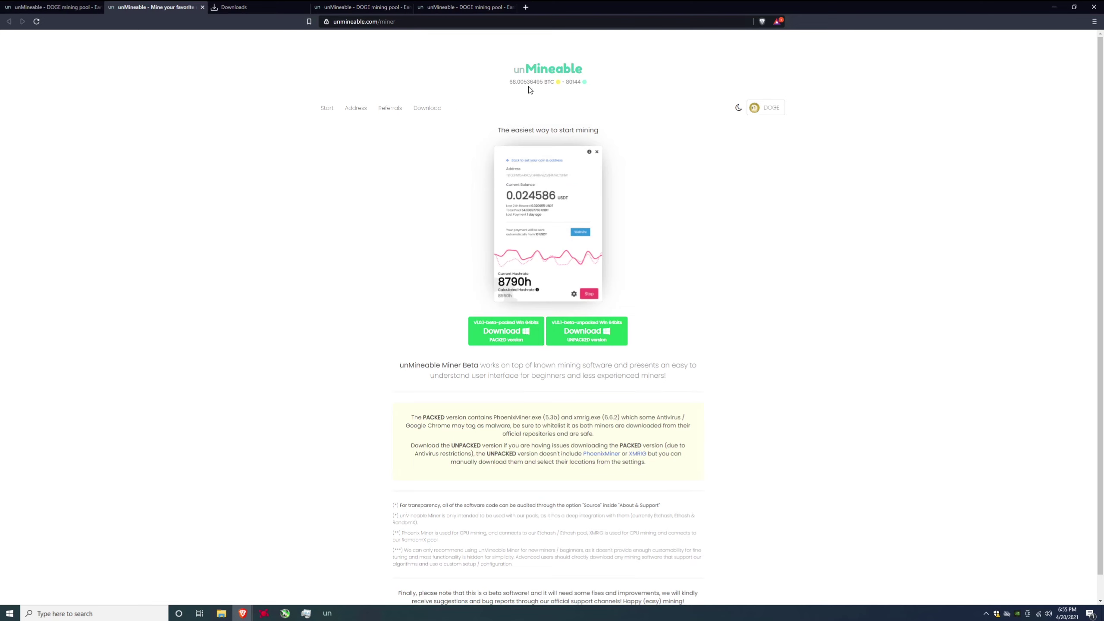
click(542, 70)
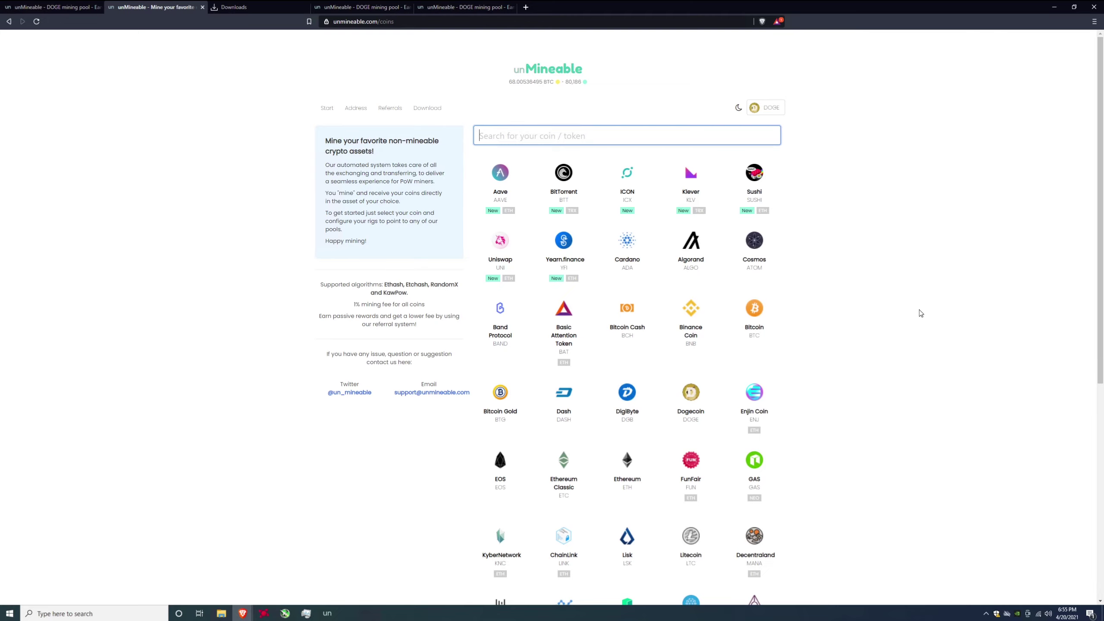
scroll(782, 430, down, 1)
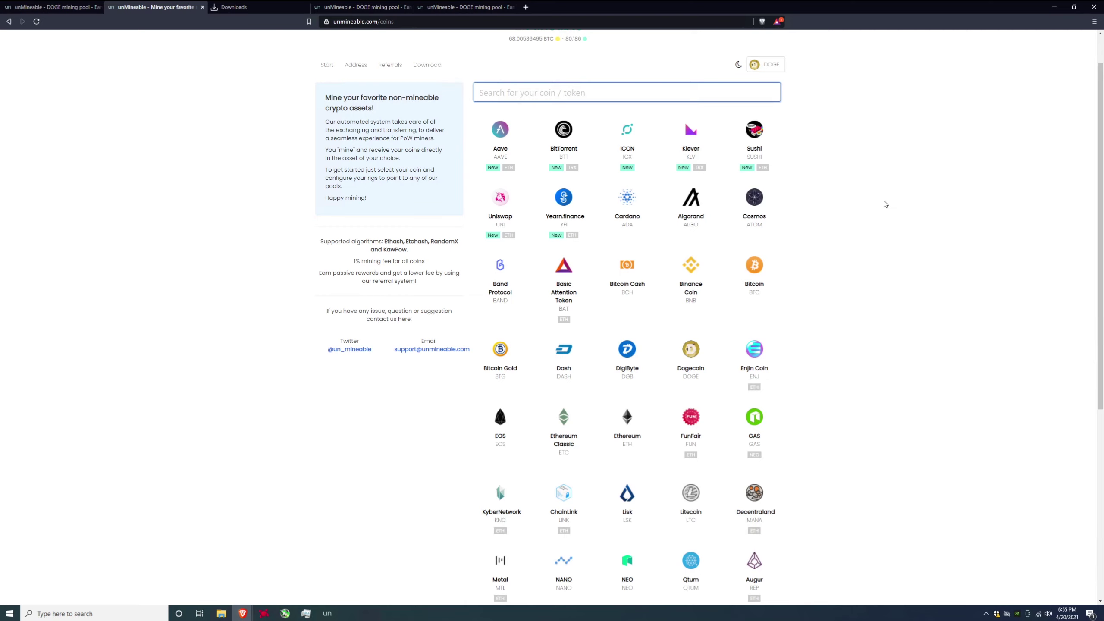
scroll(885, 204, up, 2)
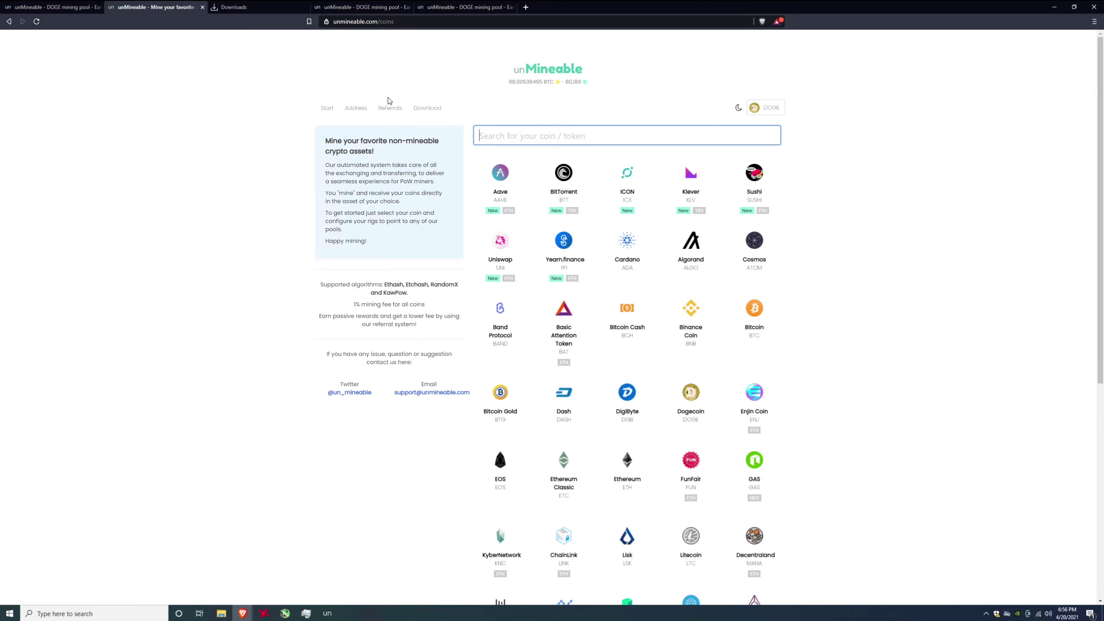
click(686, 399)
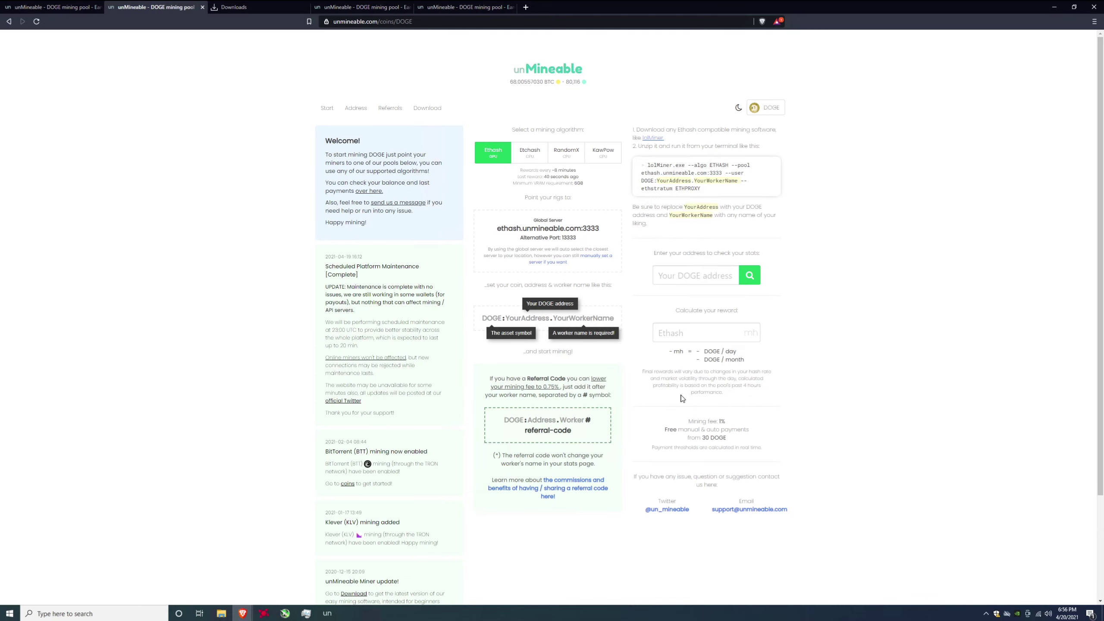
- Compare Dogecoin's Etchash, RandomX and KawPow setups, then return to the Ethash setup
click(533, 153)
click(566, 153)
click(603, 153)
click(500, 157)
- Get the packed miner version bundling PhoenixMiner 5.5b and xmrig 6.6.2
click(428, 114)
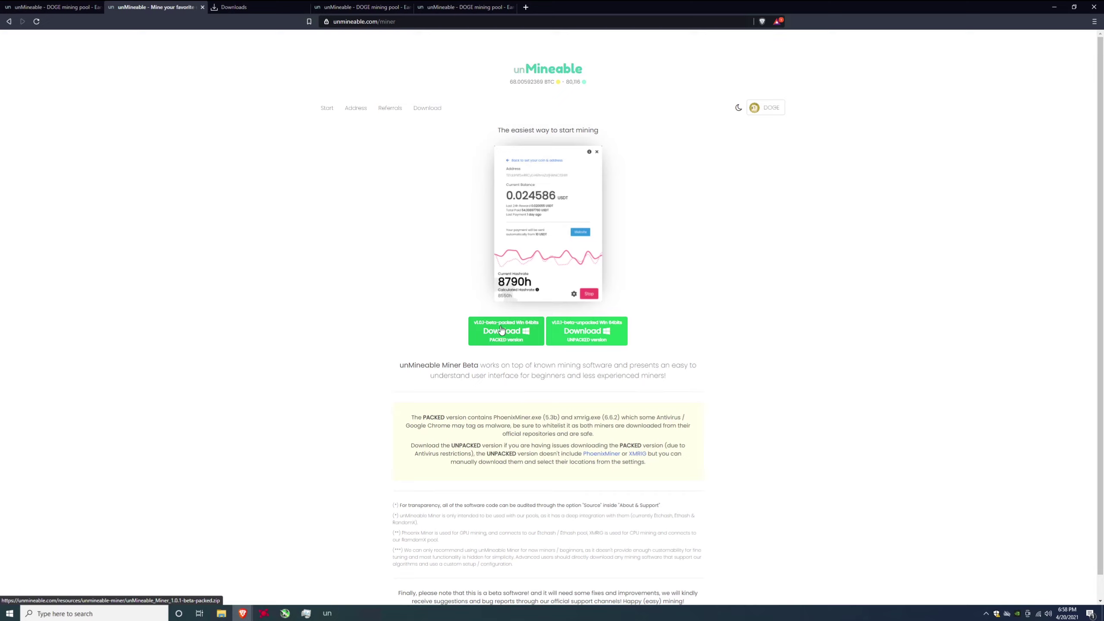
click(228, 614)
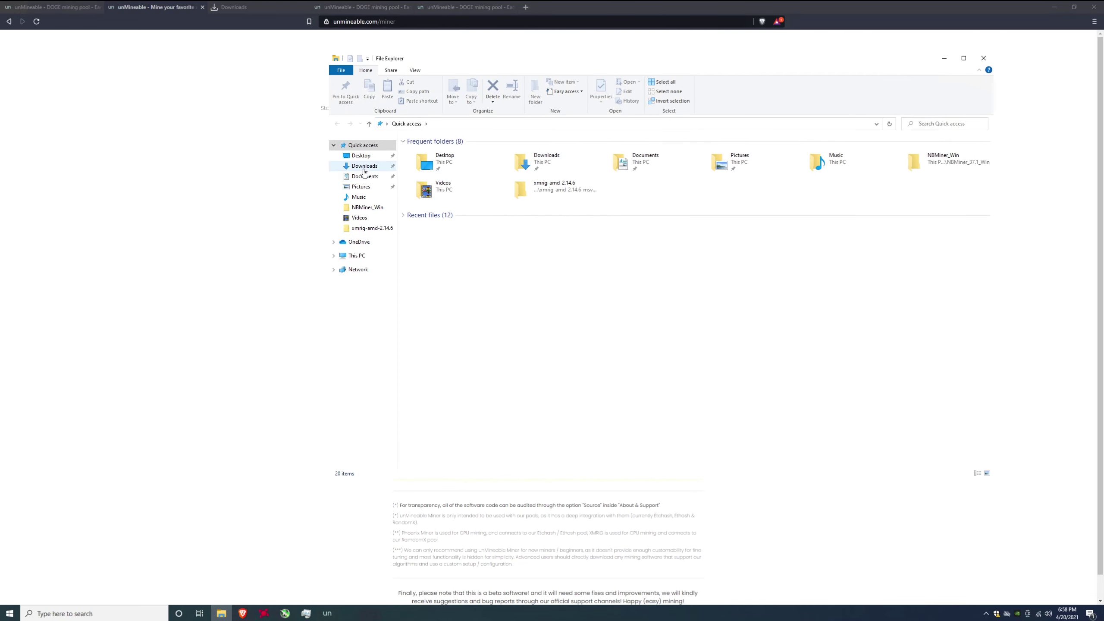
click(364, 166)
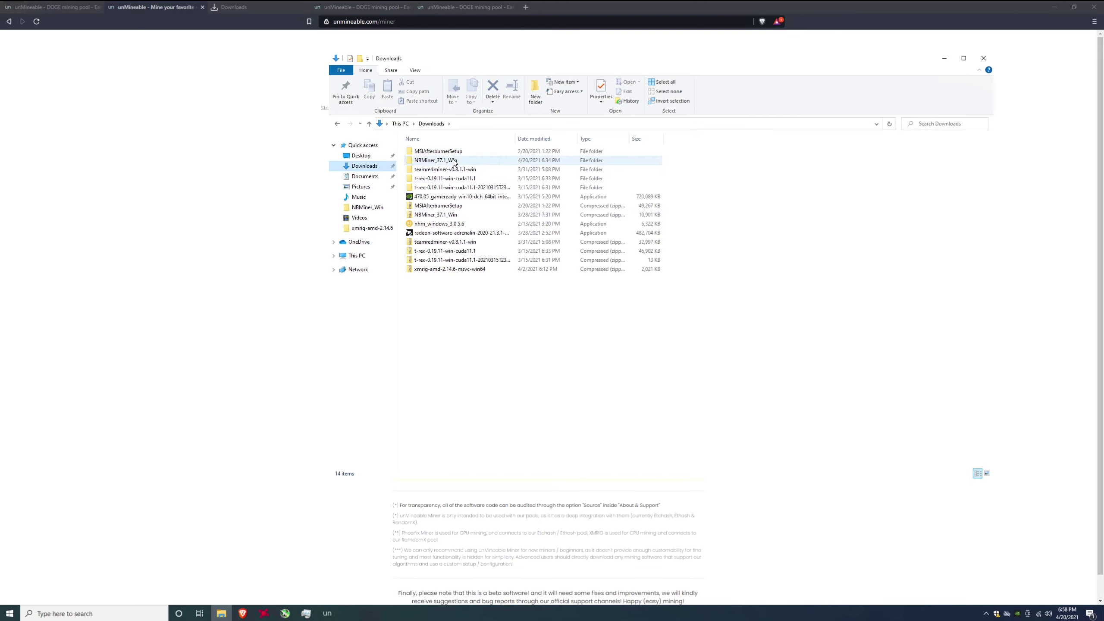
double_click(452, 160)
click(446, 160)
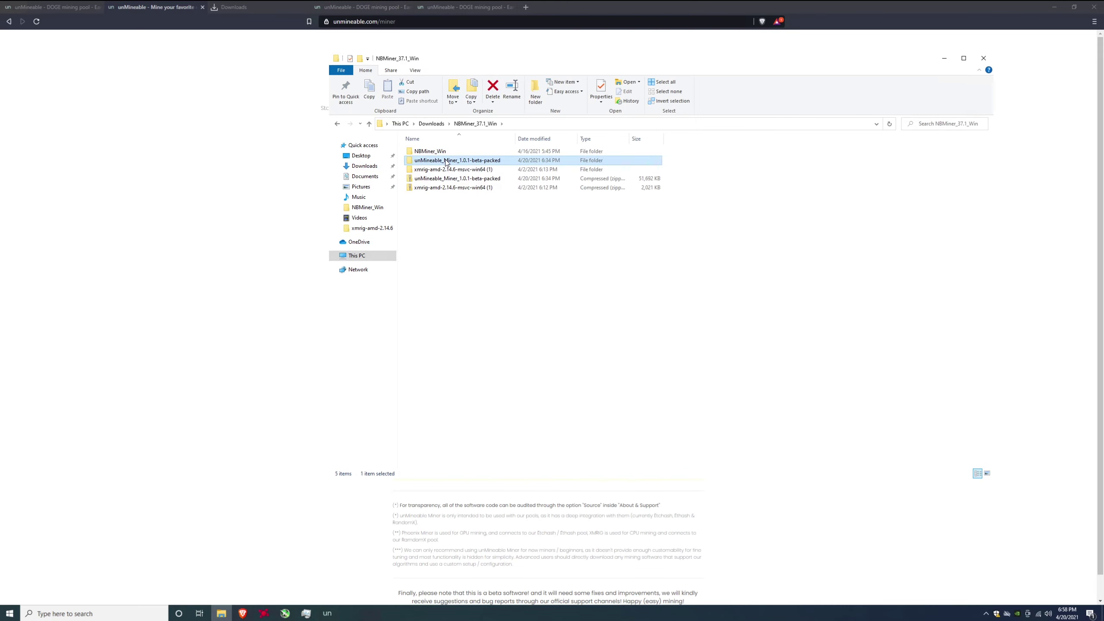
double_click(446, 162)
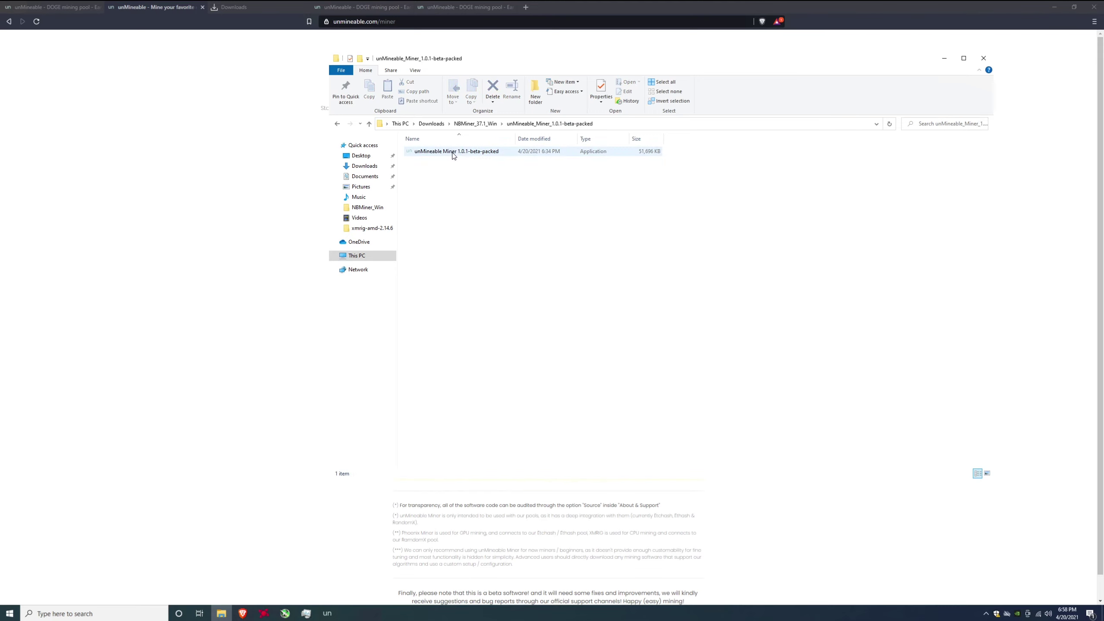
- Launch the miner and read its warning about whitelisting xmrig.exe and PhoenixMiner.exe
click(453, 152)
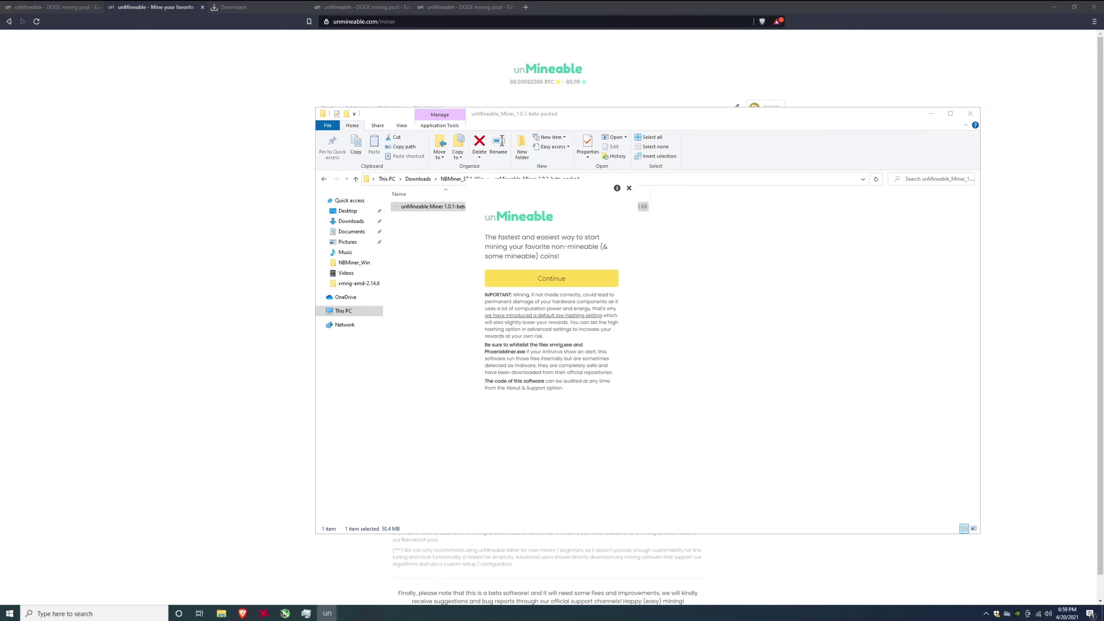
drag(492, 352, 485, 216)
click(485, 216)
drag(551, 344, 571, 345)
drag(486, 352, 621, 188)
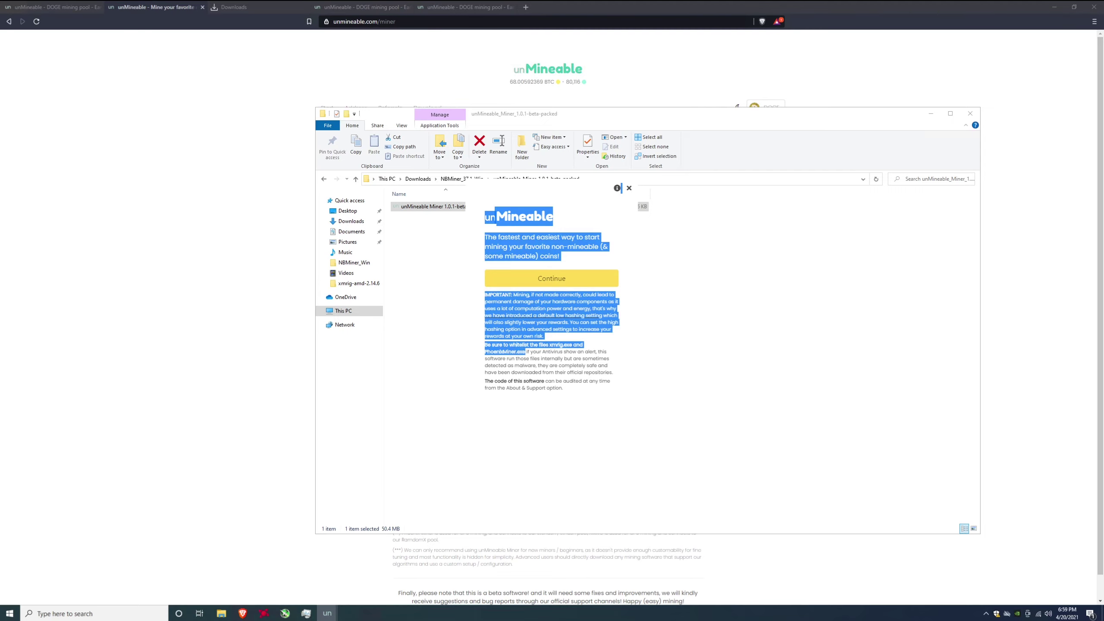
click(621, 188)
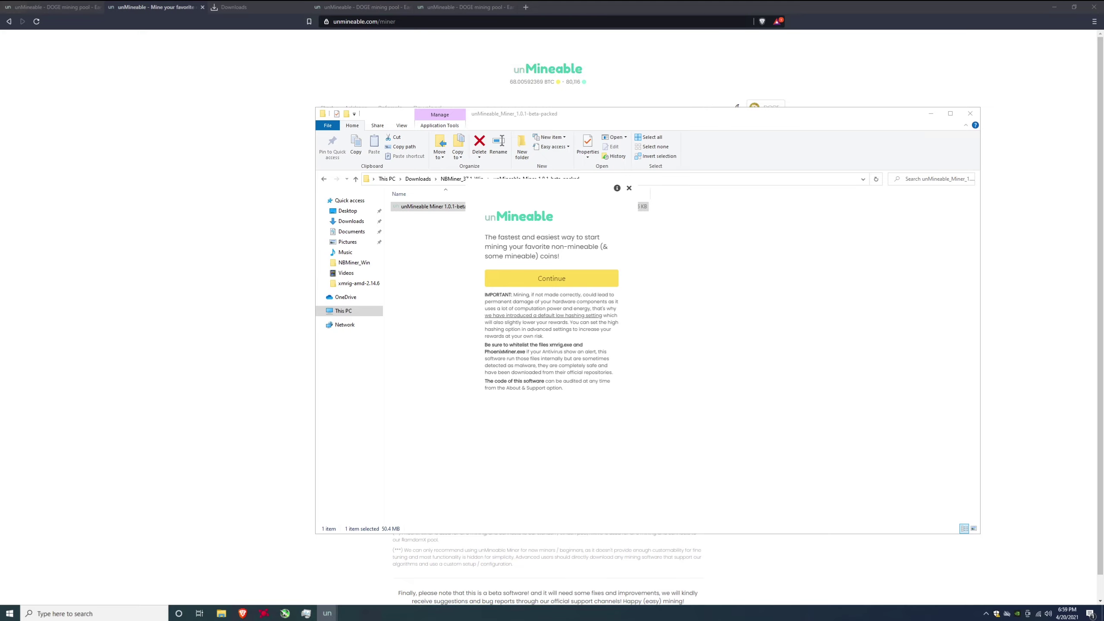
- Choose GPU mining, paste the Dogecoin wallet address, and reveal the prefilled referral code field
click(576, 278)
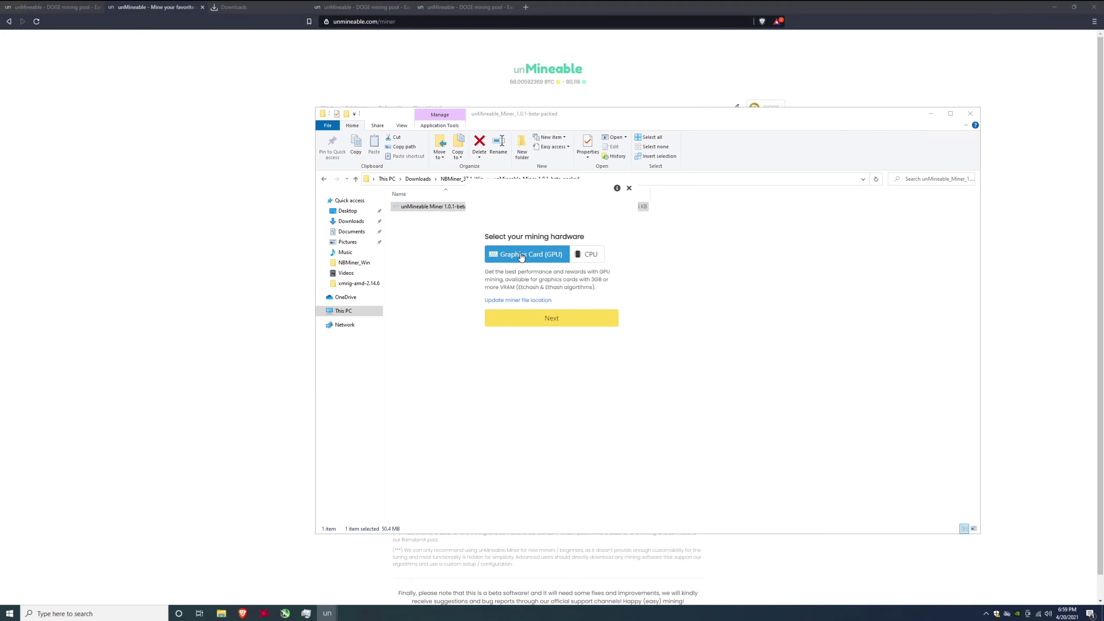
click(589, 257)
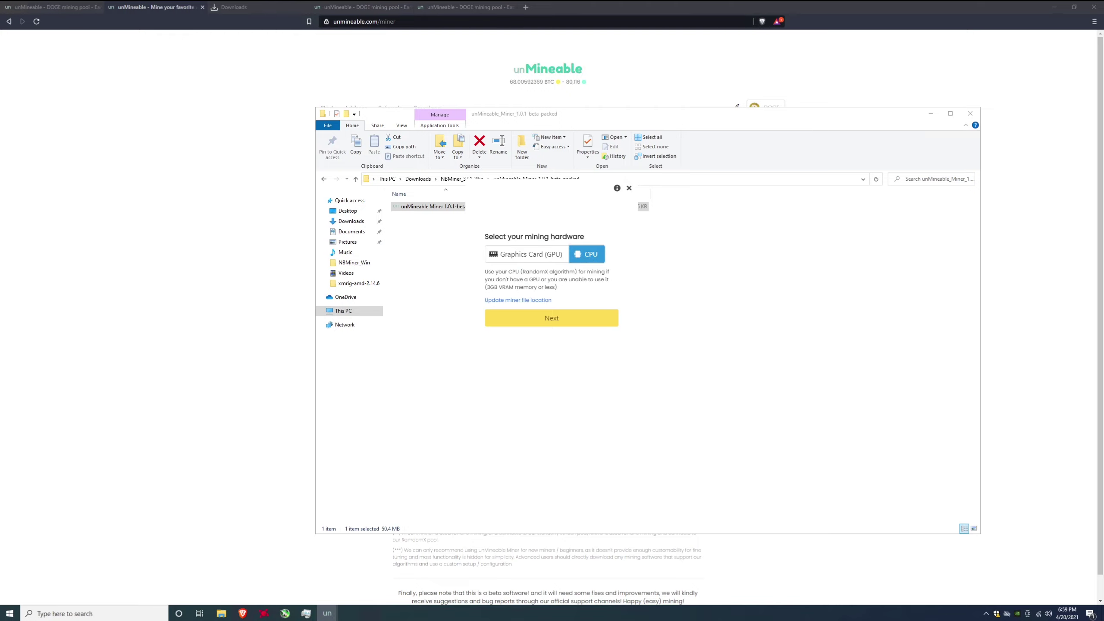
click(519, 262)
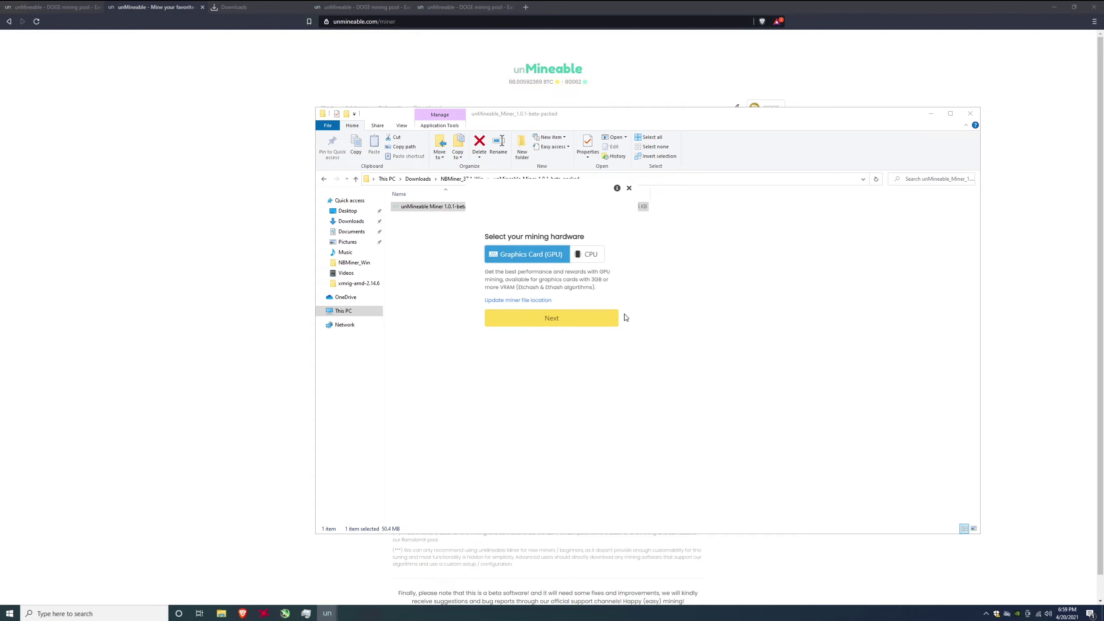
click(550, 324)
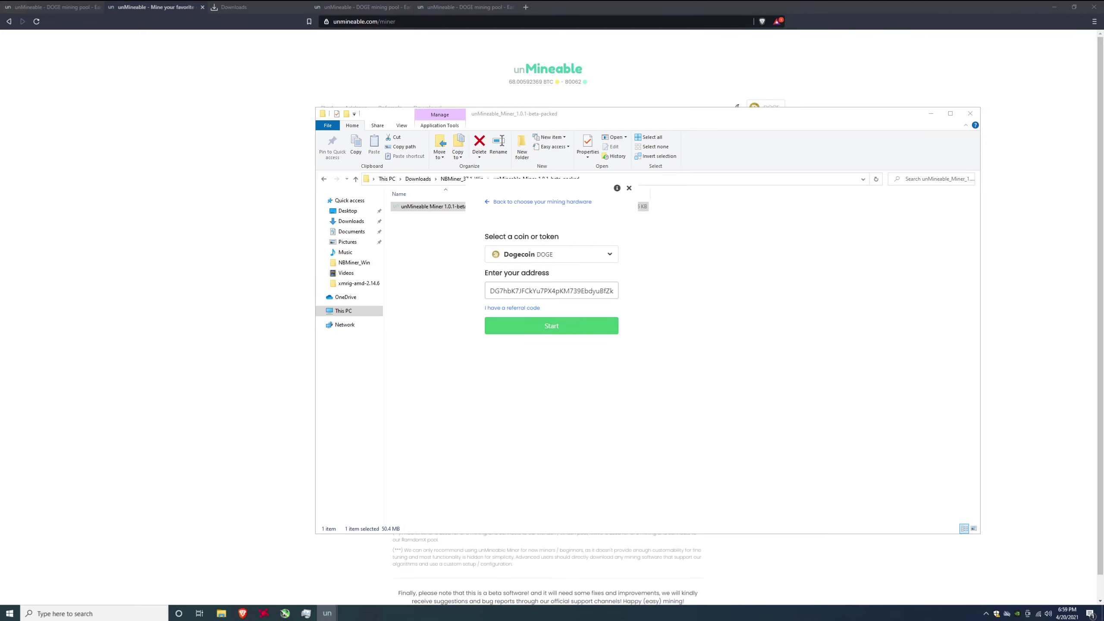
key(Tab)
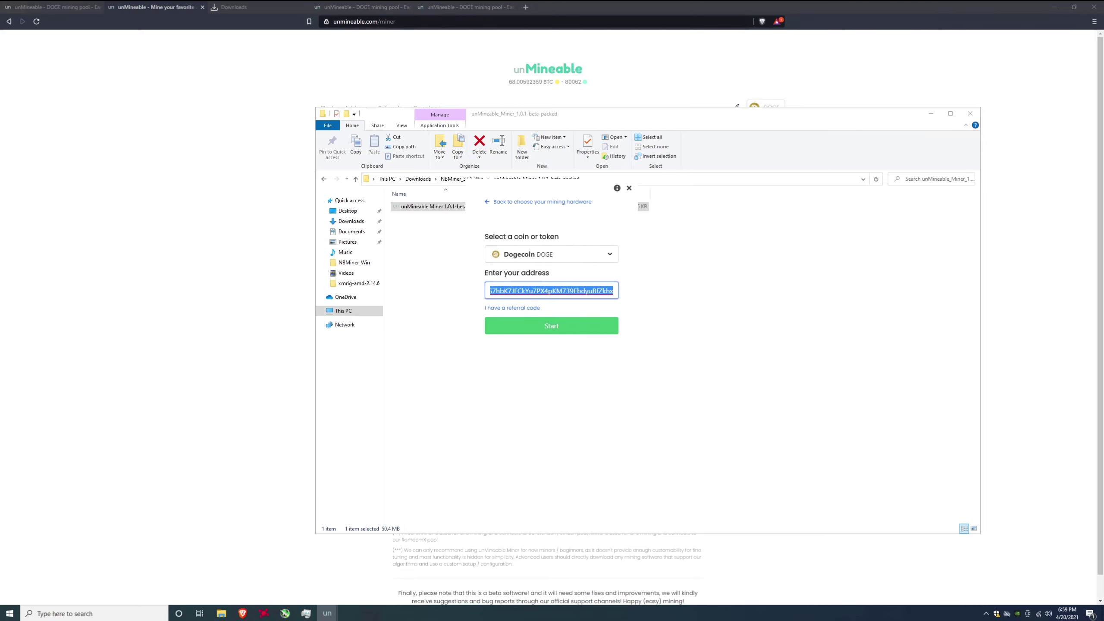
text(DG7hbK7JFCkYu7PX4pKM739EbdyuBfZkhx)
drag(491, 290, 663, 291)
click(592, 290)
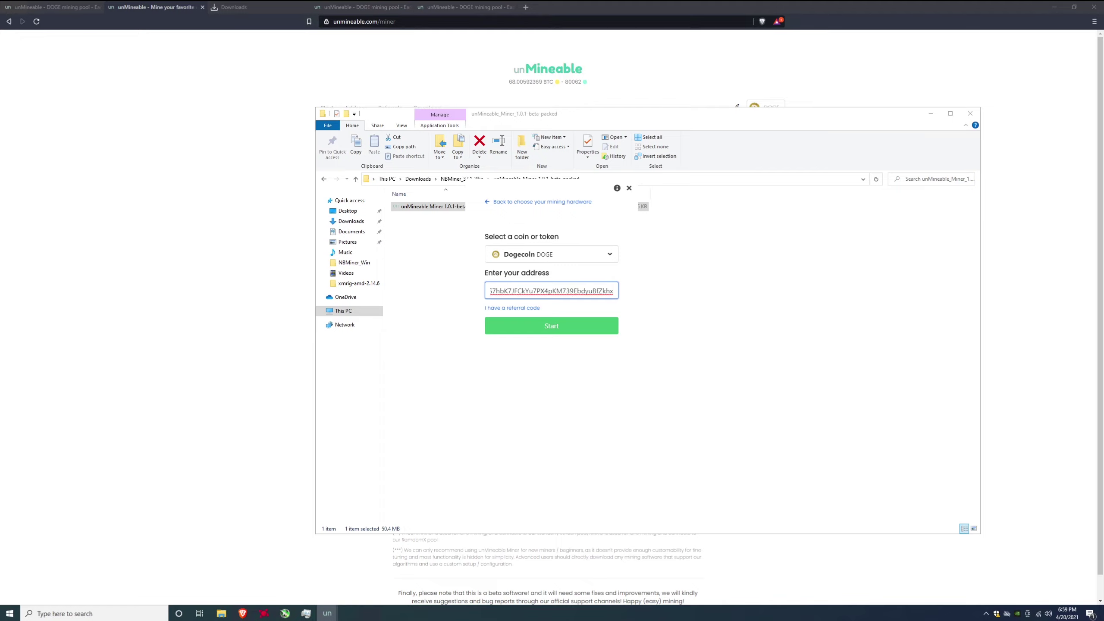
click(515, 308)
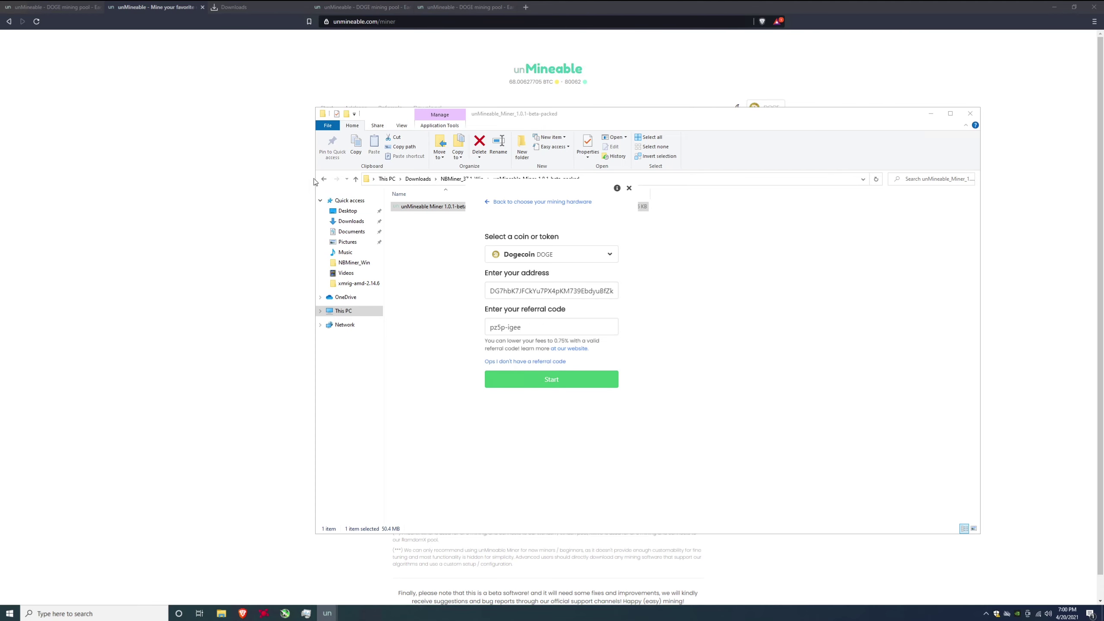
click(268, 173)
key(ctrl+shift+Tab)
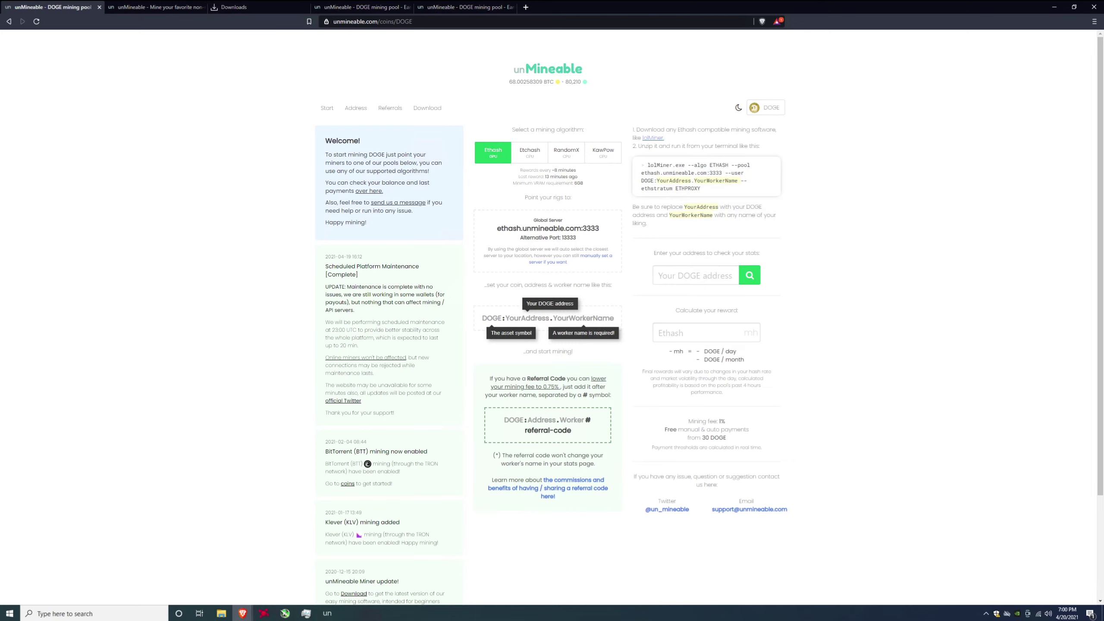
- Highlight the DOGE page note saying a referral code cuts the fee to 0.75%
drag(490, 378, 560, 386)
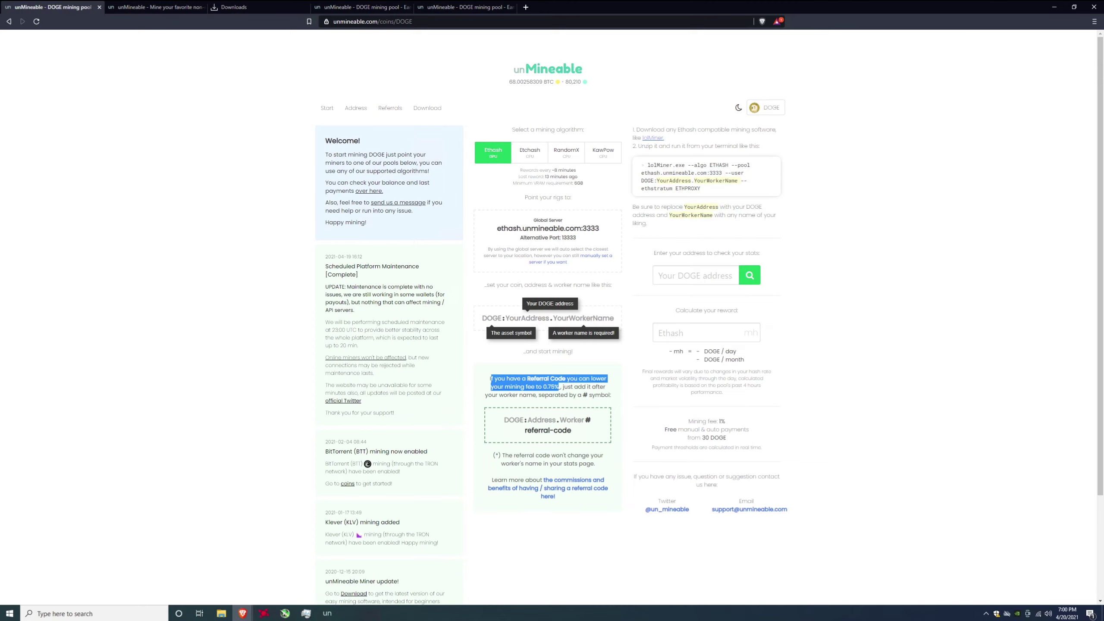
mouse_move(327, 613)
click(356, 578)
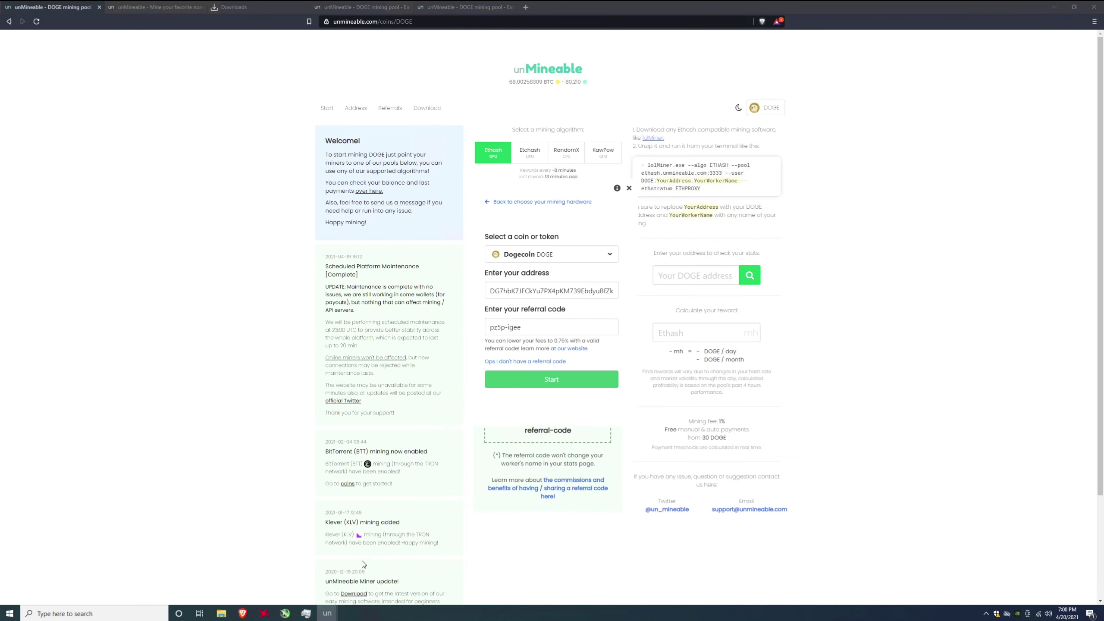
click(305, 570)
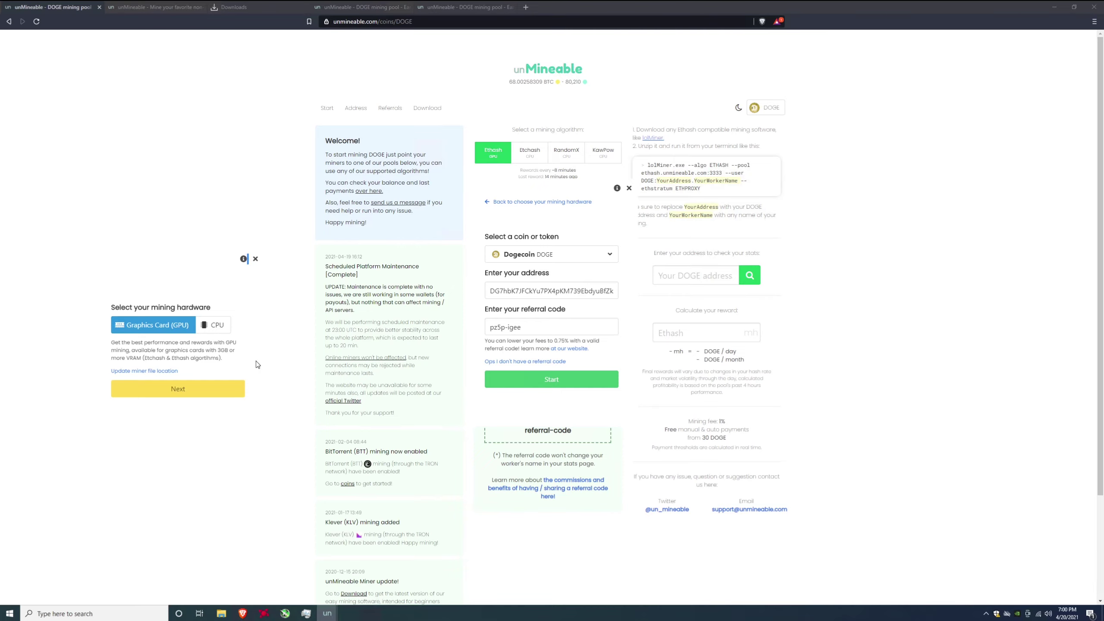
- Start GPU mining Dogecoin, reaching a 0.11798992 DOGE balance and 51.18Mh calculated hashrate
click(212, 390)
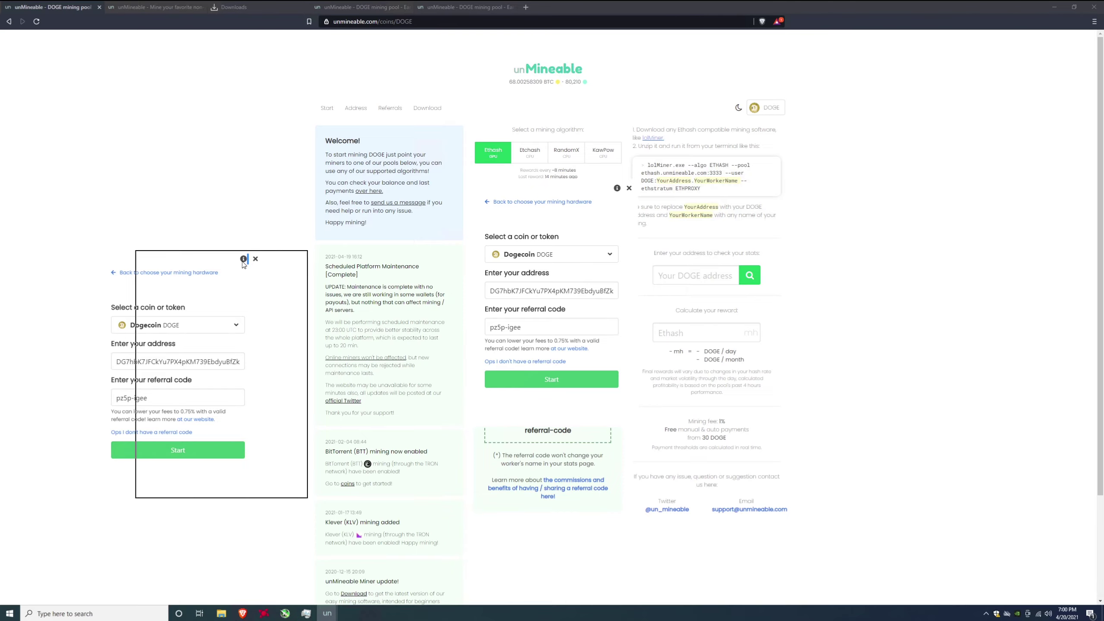
click(461, 413)
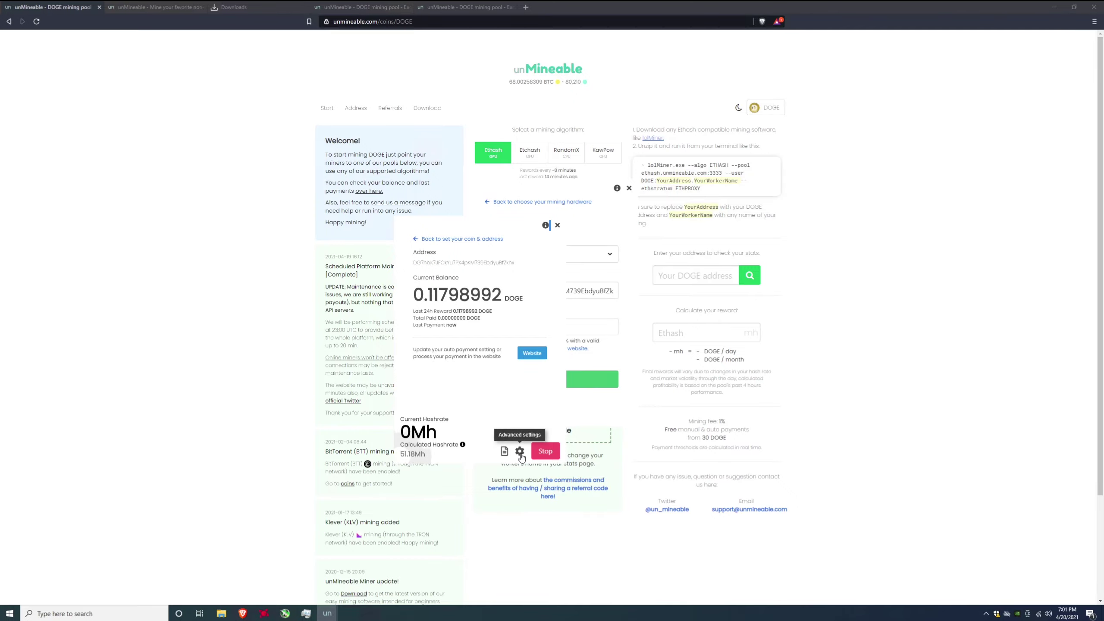
- Open the miner's advanced settings showing High intensity and the Ethash GPU algorithm
click(519, 452)
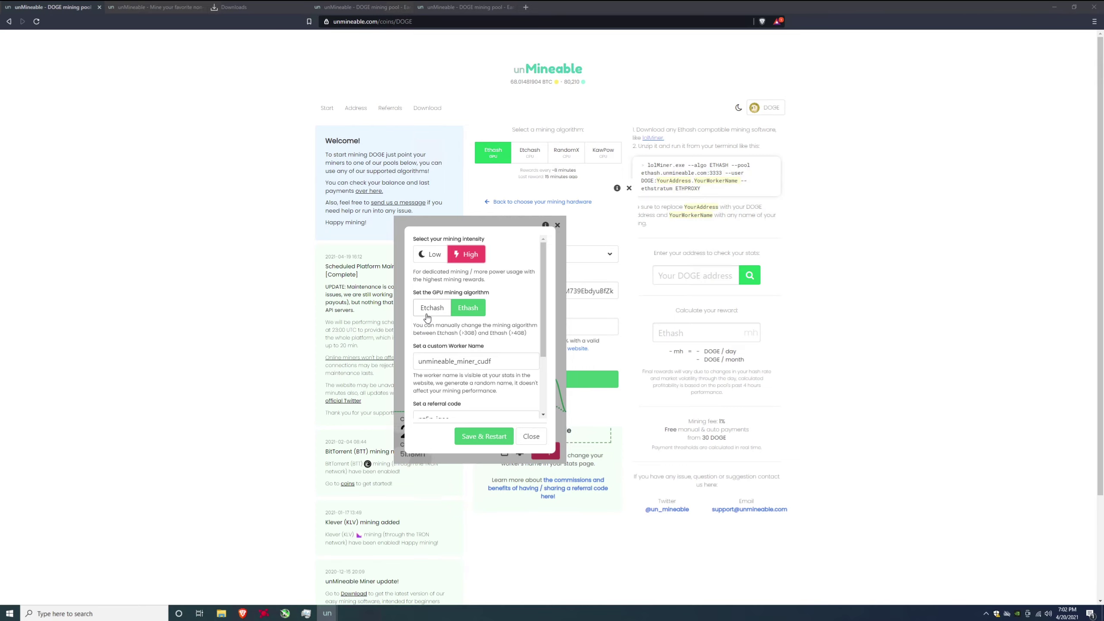
- Check the referral code value in settings, then save and restart the miner
scroll(458, 346, down, 1)
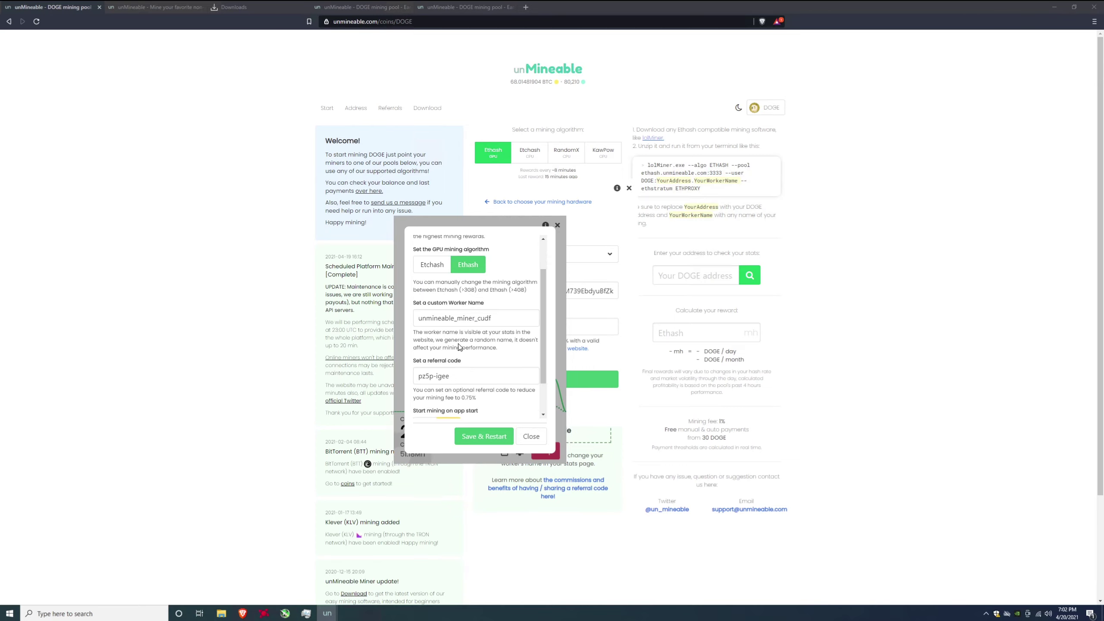
scroll(458, 346, down, 1)
drag(454, 333, 403, 339)
click(449, 332)
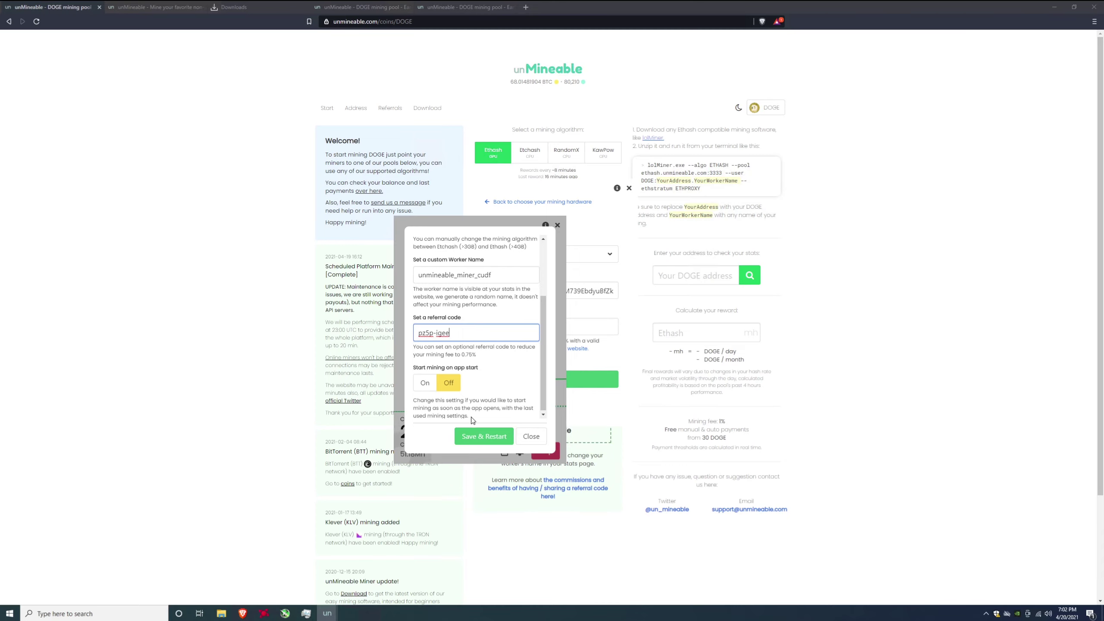
click(473, 437)
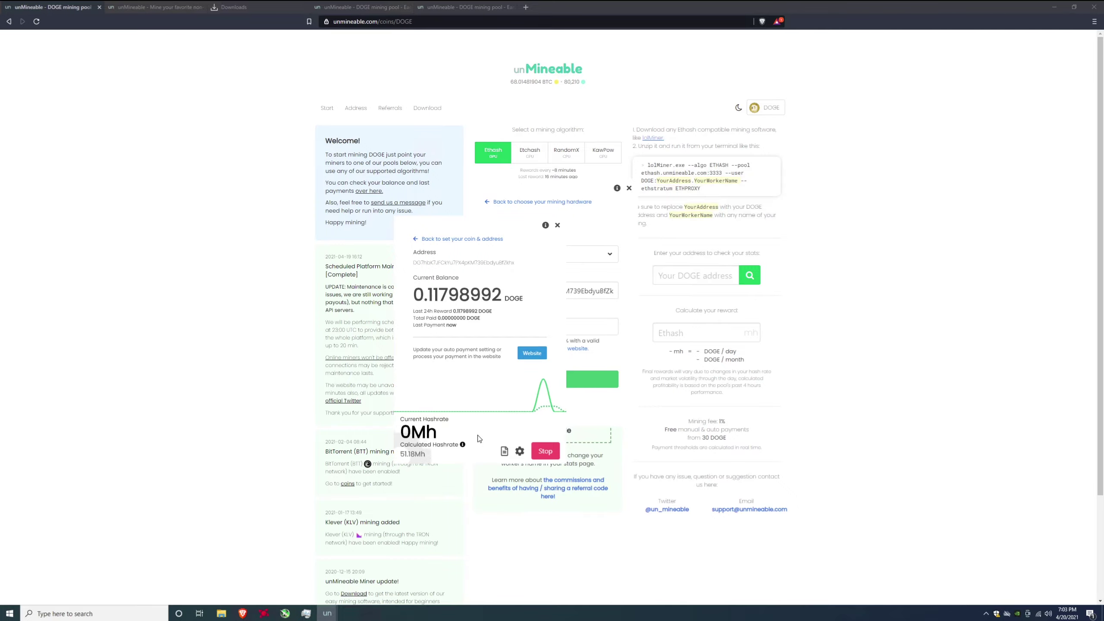
- Drag the miner window to the screen's left as hashrate climbs toward 297 Mh
drag(467, 225, 218, 211)
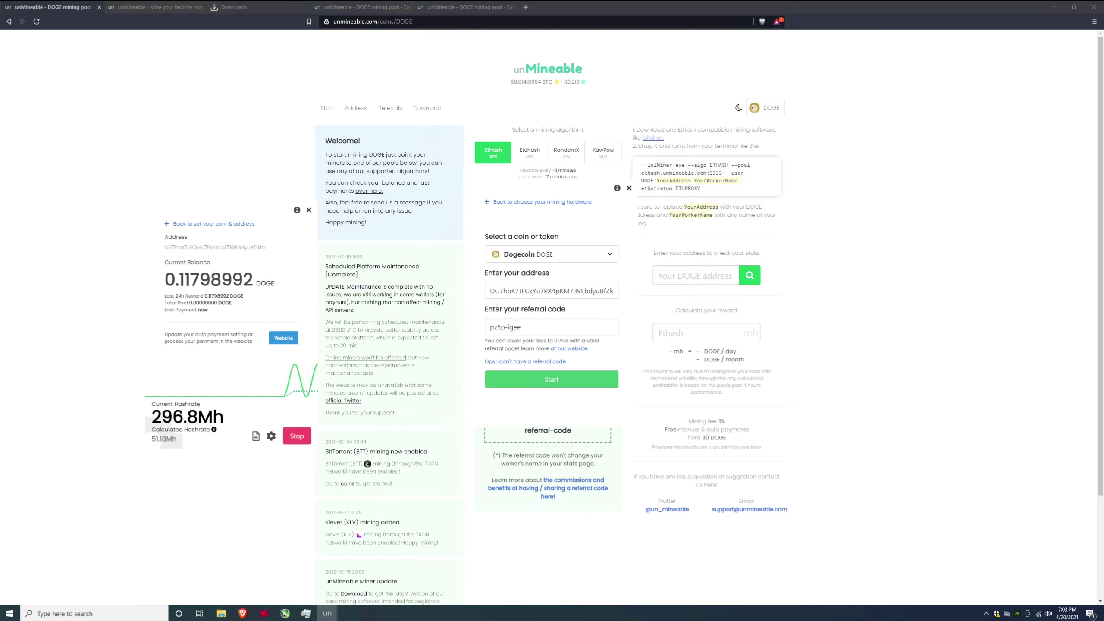
click(285, 613)
drag(761, 70, 523, 240)
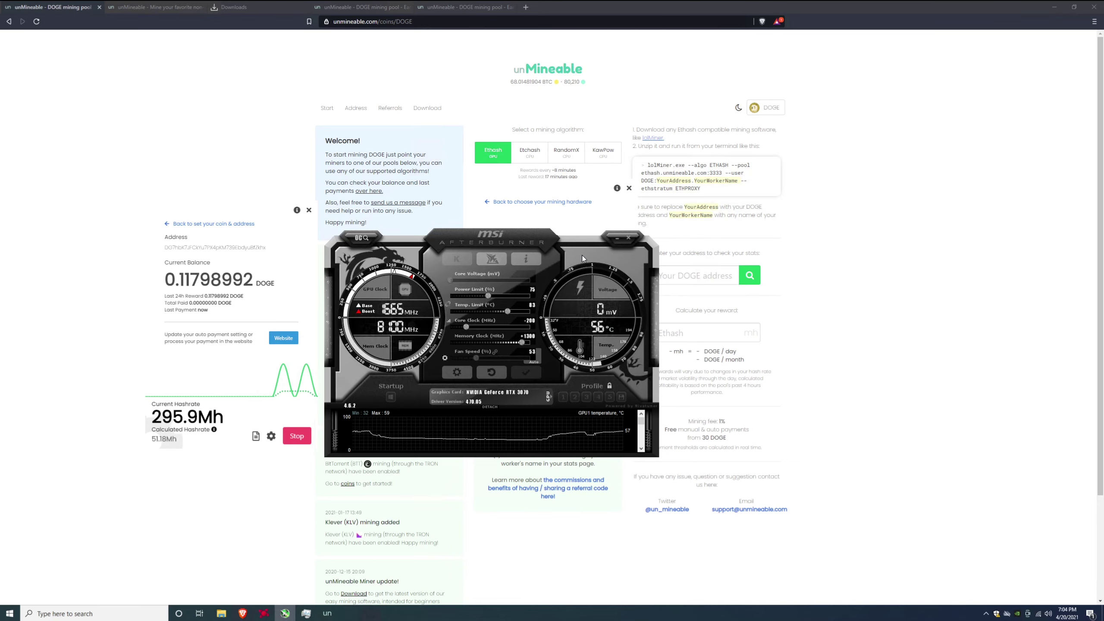
click(617, 238)
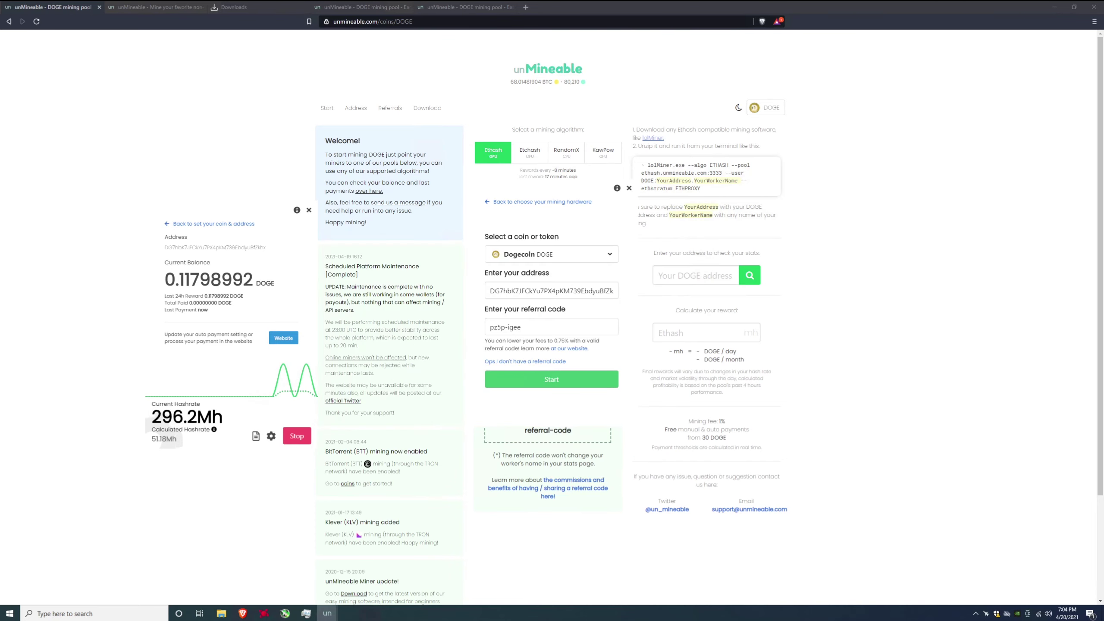
drag(239, 216, 500, 191)
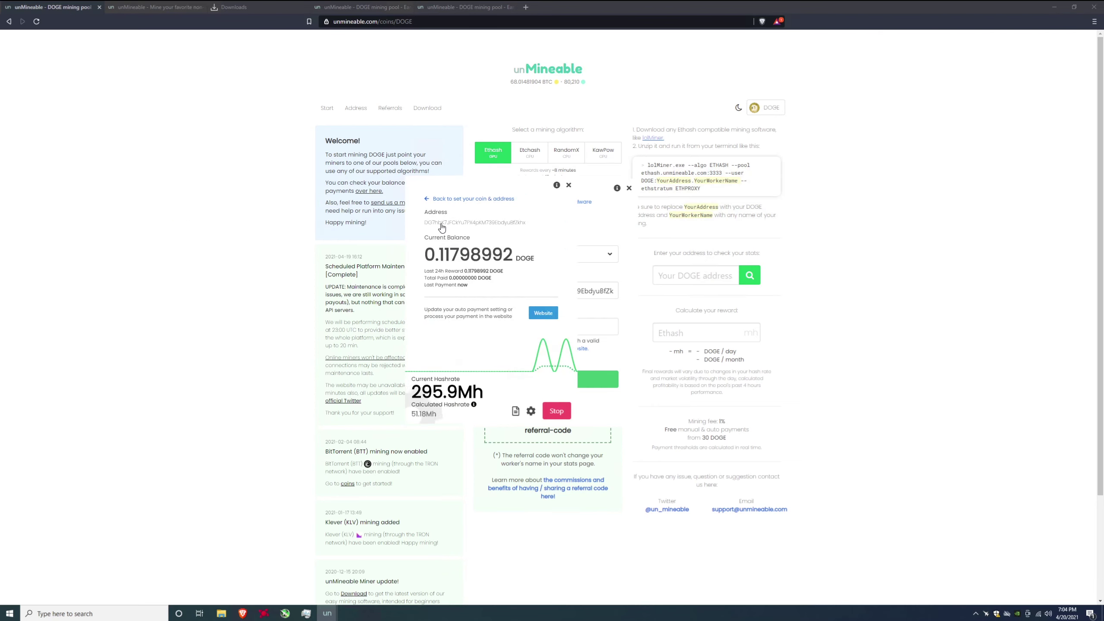
key(alt+Tab)
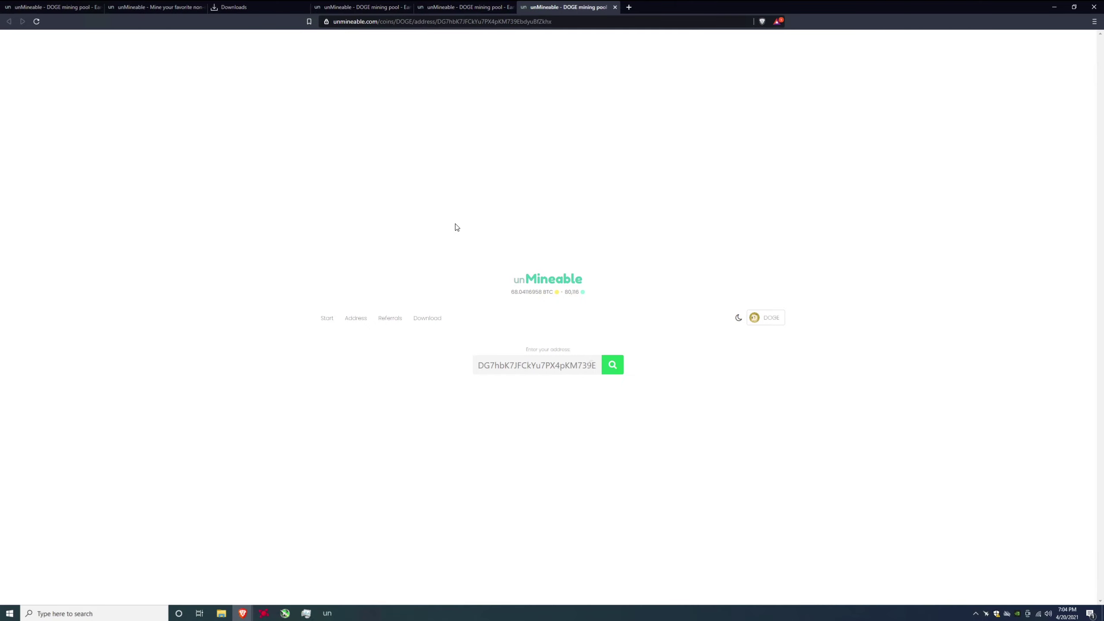
- Highlight the 0.11835849 DOGE balance on the address stats page
drag(496, 161, 608, 177)
click(663, 247)
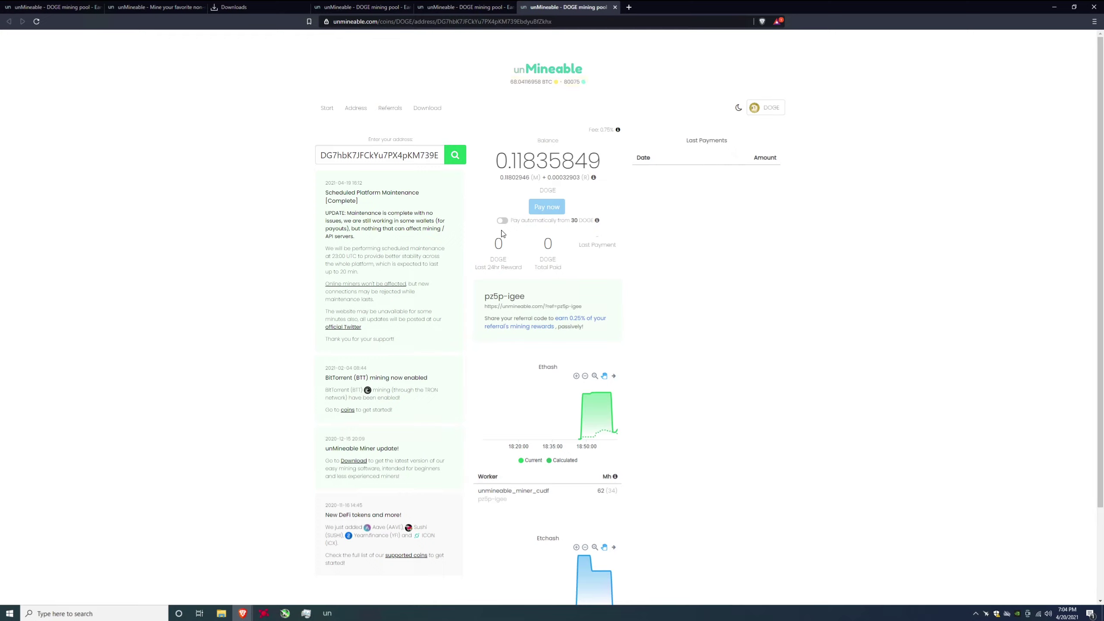
click(502, 220)
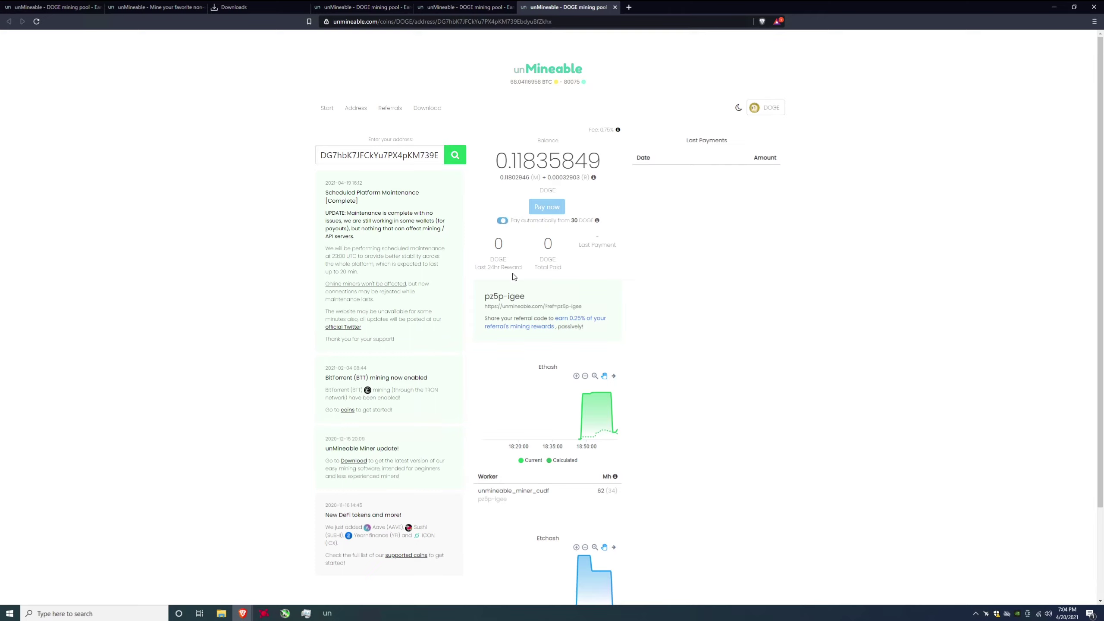